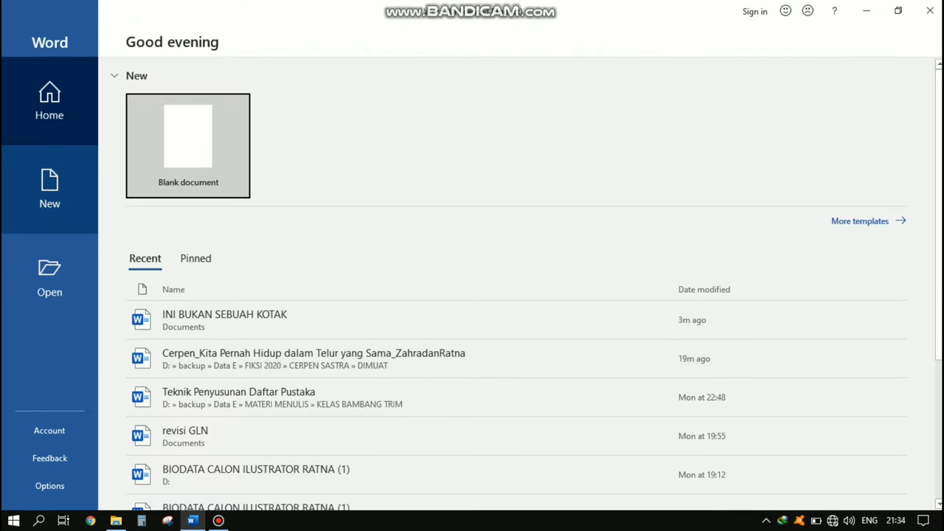
Create a blank document, see the inactive-product notice blocking editing, and return to File home.
{"action": "left_click", "coordinate": [50, 188]}
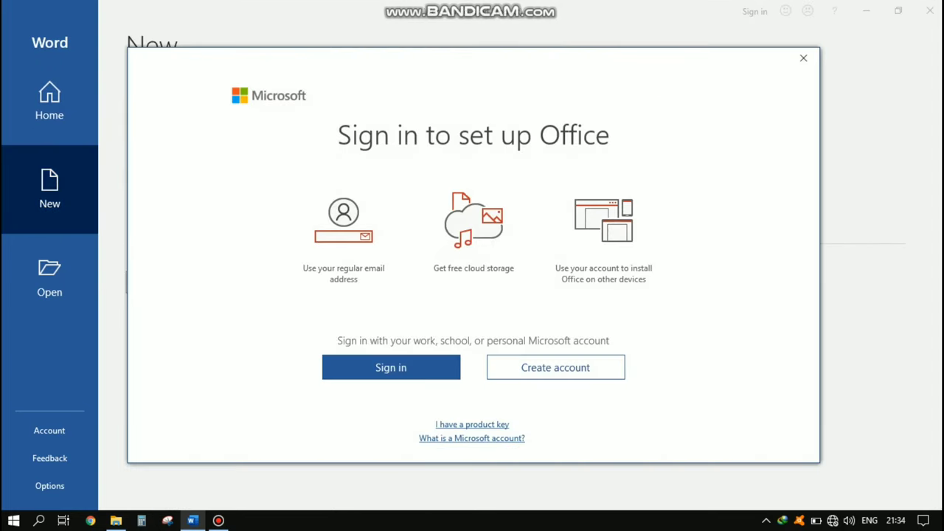
{"action": "left_click", "coordinate": [803, 58]}
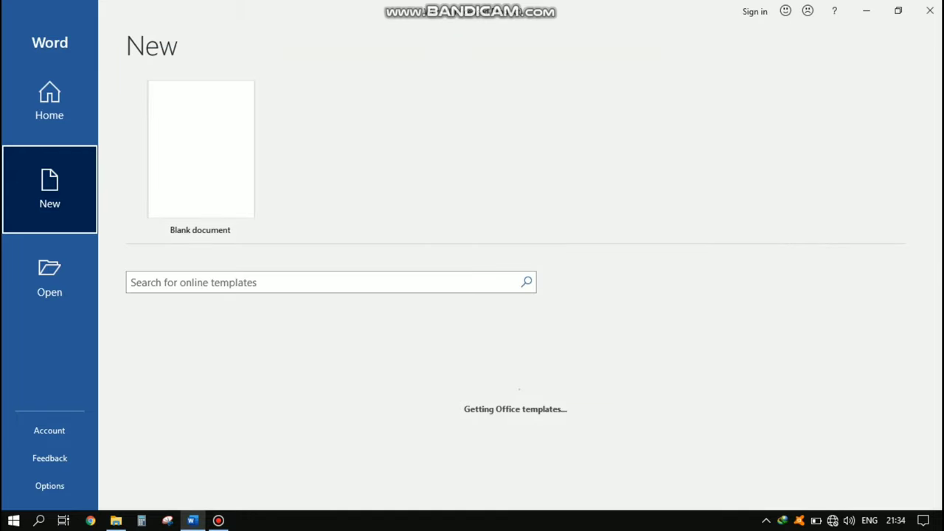
{"action": "left_click", "coordinate": [200, 155]}
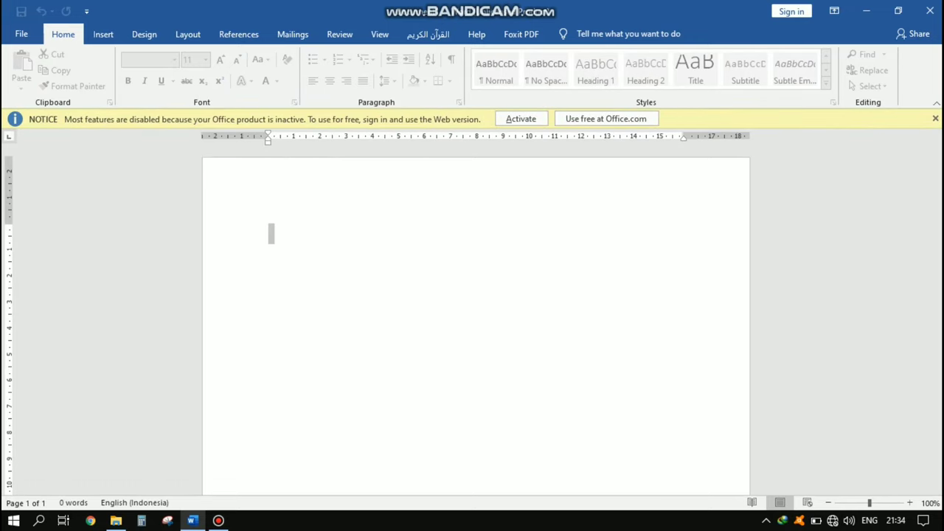
{"action": "left_click", "coordinate": [21, 34]}
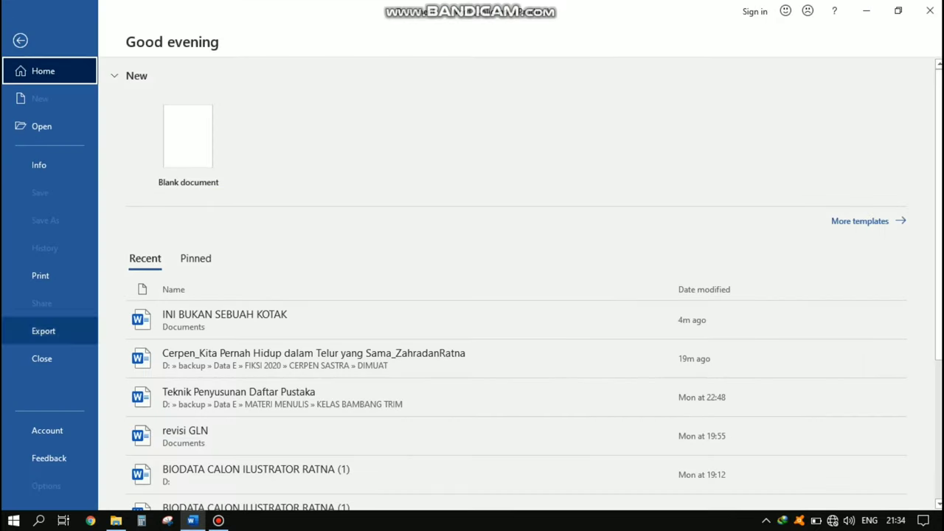
Confirm on the Account page that Office Professional Plus 2019 is unlicensed, then close Word.
{"action": "left_click", "coordinate": [47, 430]}
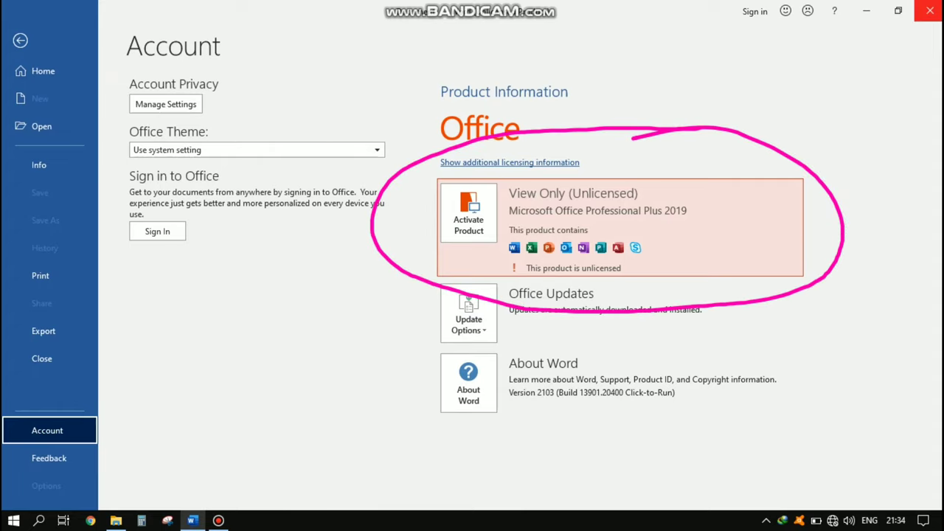
{"action": "left_click", "coordinate": [929, 10]}
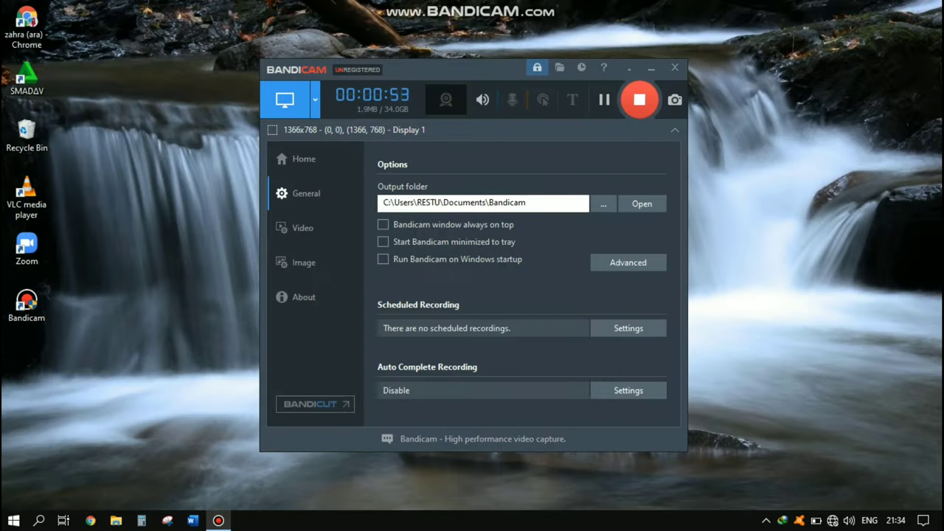
Minimize the Bandicam window and launch File Explorer at Quick access.
{"action": "left_click", "coordinate": [651, 68]}
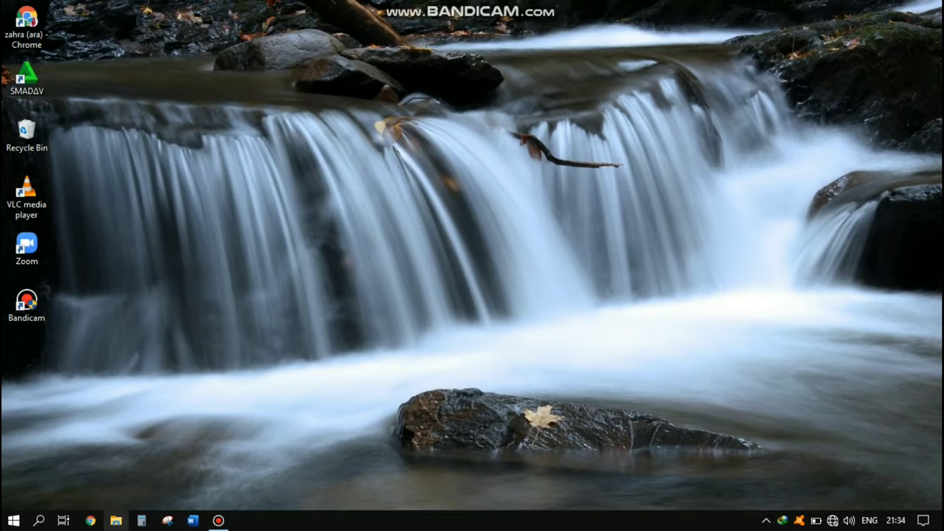
{"action": "left_click", "coordinate": [116, 520]}
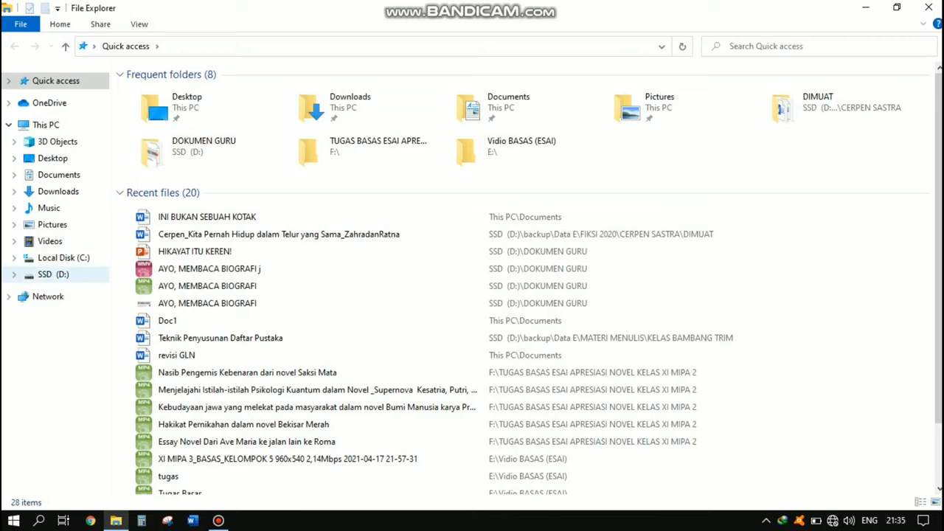
Navigate to C:\Program Files\Microsoft Office\Office16 and select OSPPREARM.
{"action": "left_click", "coordinate": [64, 257]}
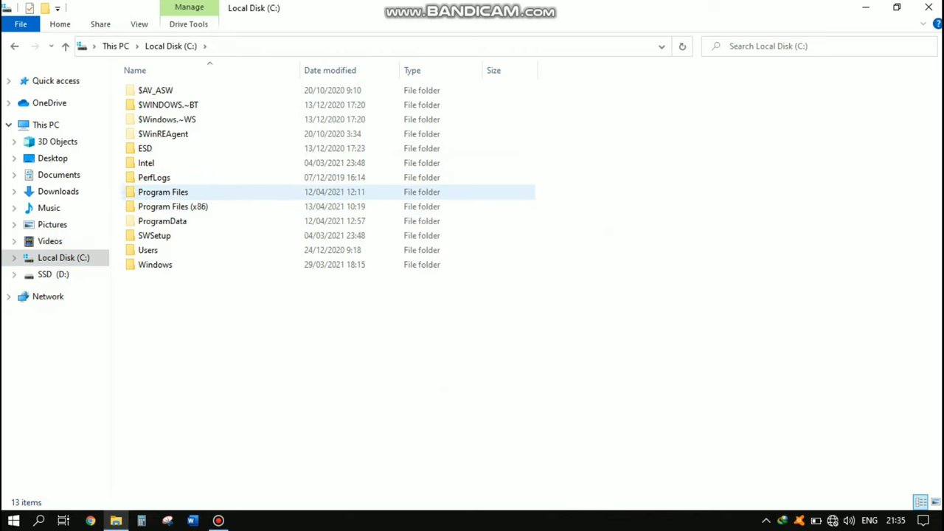
{"action": "left_click", "coordinate": [163, 192]}
{"action": "double_click", "coordinate": [163, 192]}
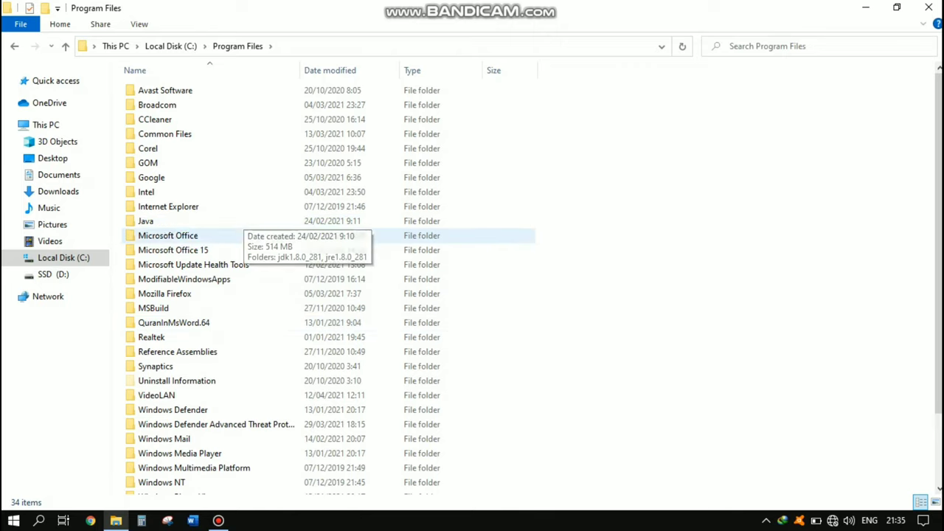
{"action": "left_click", "coordinate": [168, 235]}
{"action": "key", "text": "Return"}
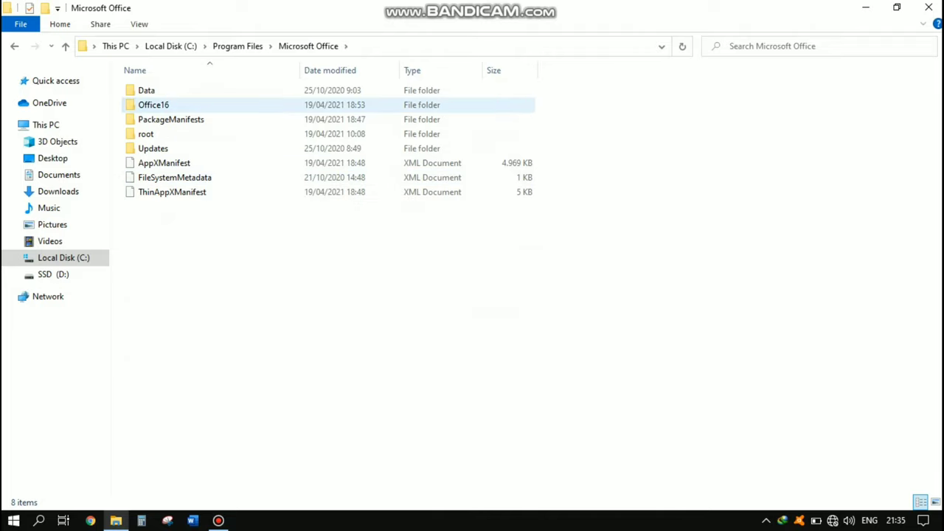
{"action": "double_click", "coordinate": [154, 105]}
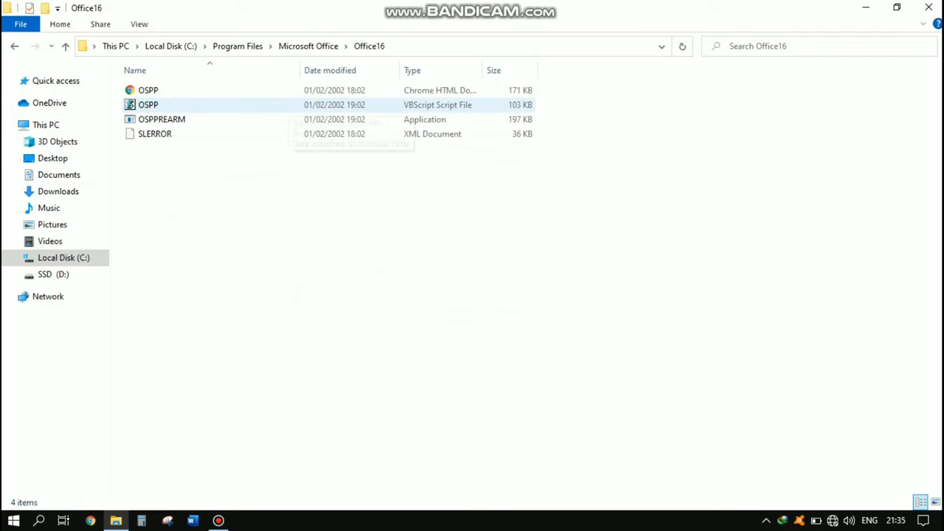
{"action": "left_click", "coordinate": [270, 126]}
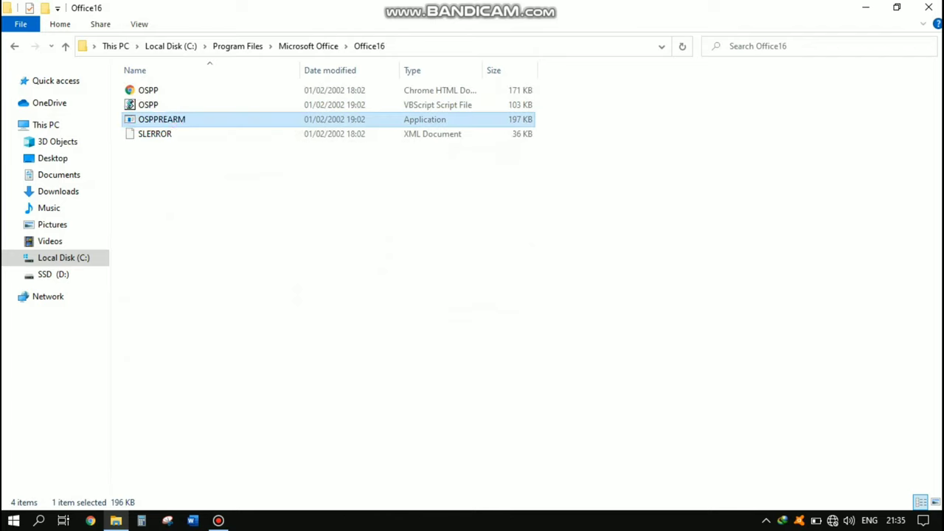
Run OSPPREARM as administrator, approve the UAC prompt, and relaunch Word.
{"action": "right_click", "coordinate": [270, 126]}
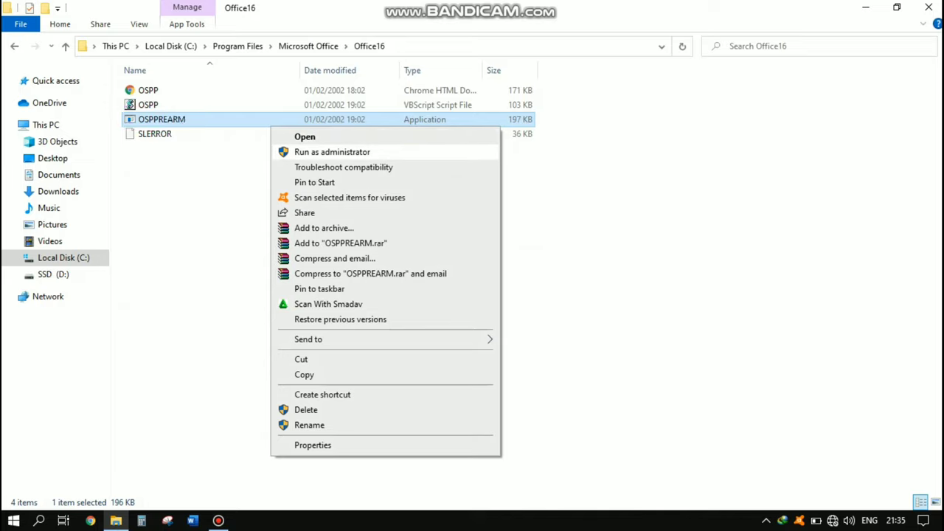
{"action": "left_click", "coordinate": [332, 152]}
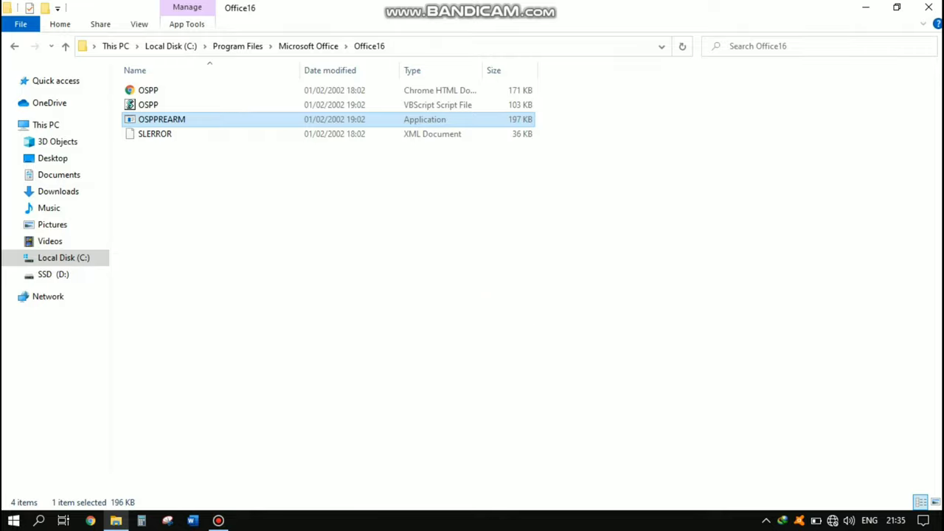
{"action": "key", "text": "Return"}
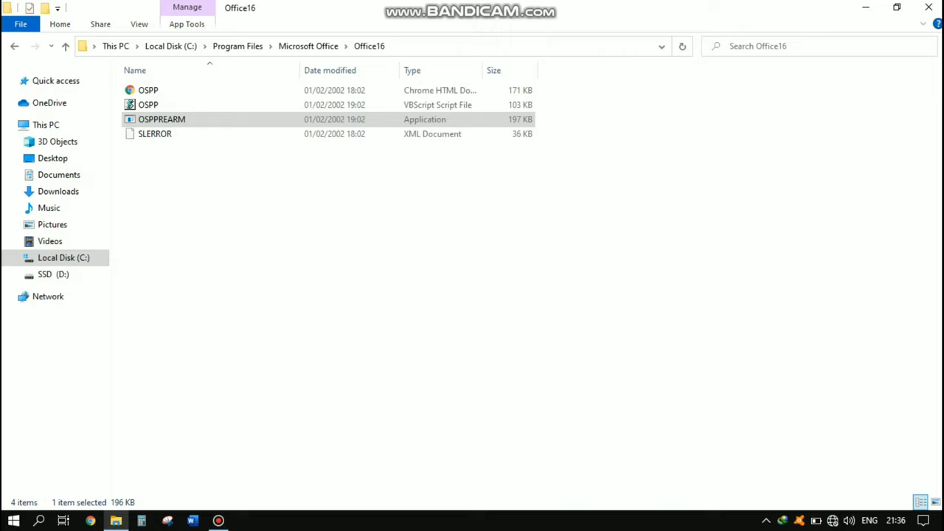
{"action": "left_click", "coordinate": [192, 520]}
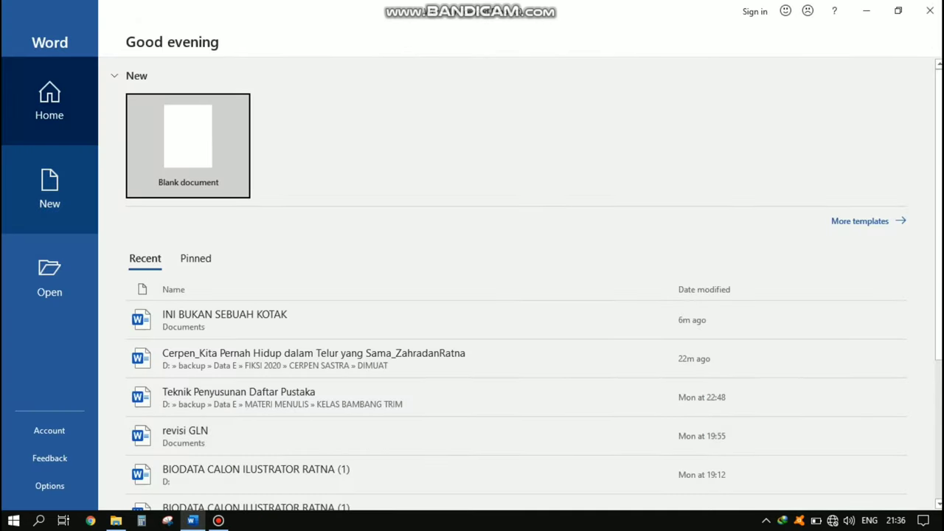
Create a new blank document and type 'Berhasil!!!!'.
{"action": "left_click", "coordinate": [49, 189]}
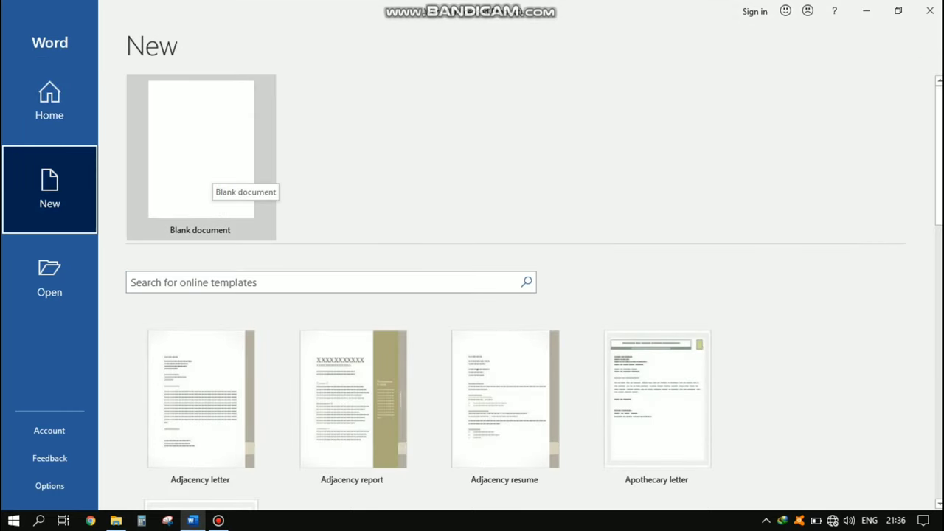
{"action": "left_click", "coordinate": [201, 157]}
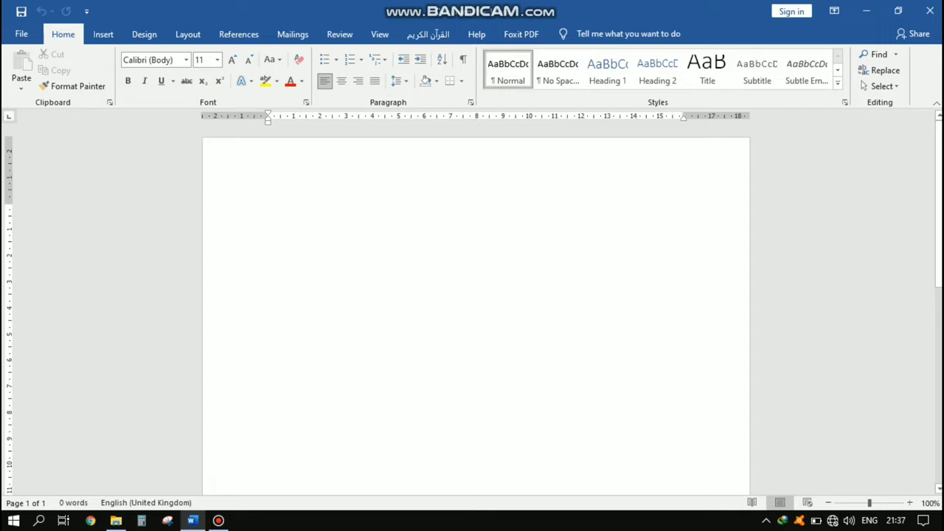
{"action": "type", "text": "ber"}
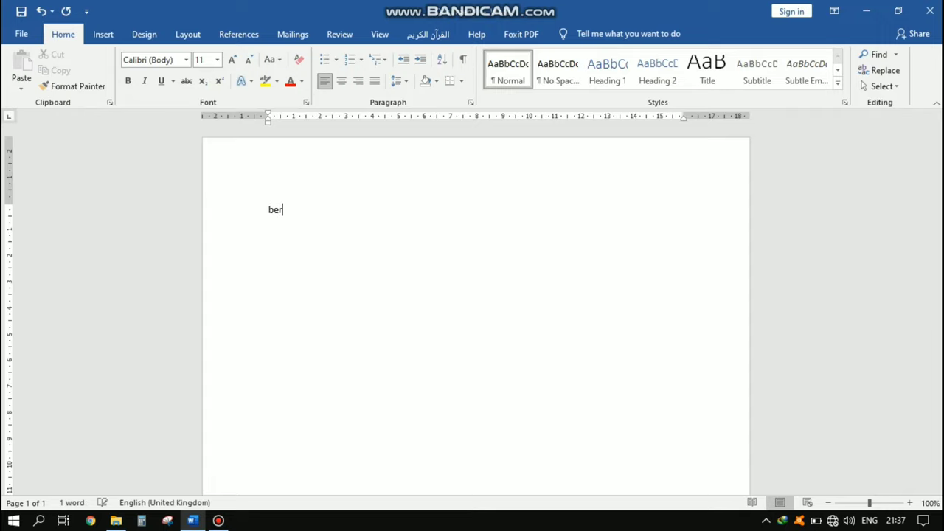
{"action": "type", "text": "Berhasil"}
{"action": "type", "text": "!!!!"}
Make all the text bold at 72 pt.
{"action": "key", "text": "ctrl+a"}
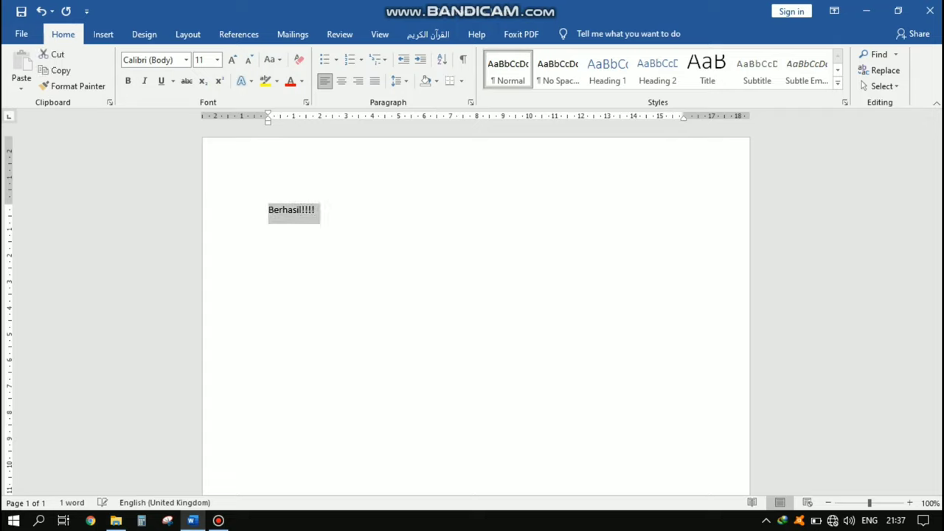
{"action": "left_click", "coordinate": [127, 81]}
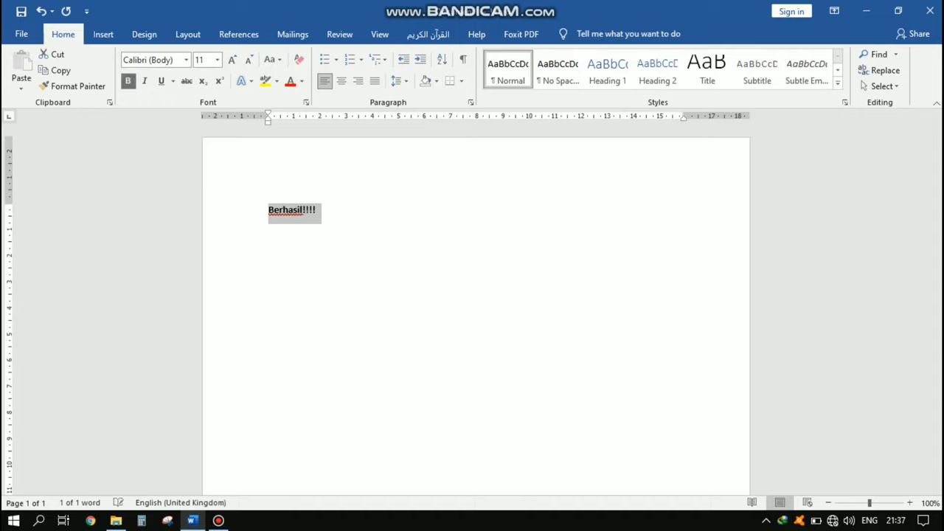
{"action": "left_click", "coordinate": [217, 60]}
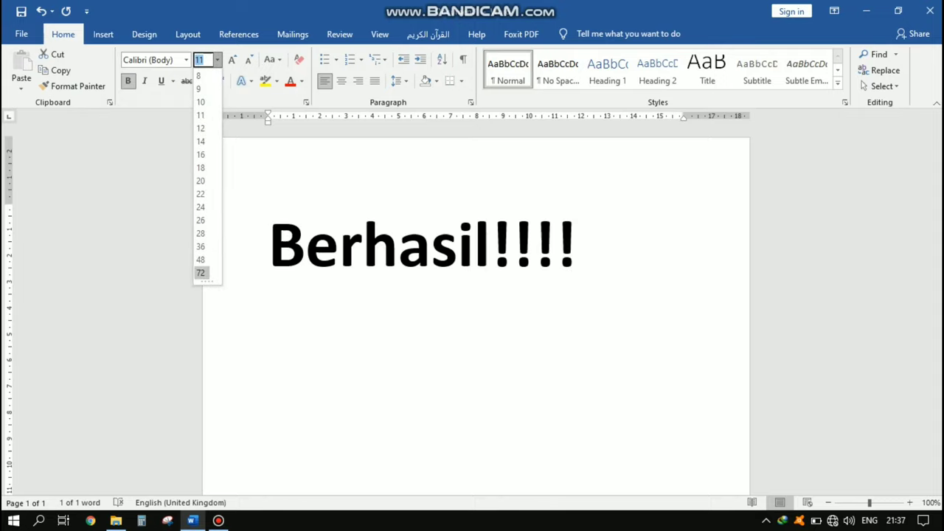
{"action": "left_click", "coordinate": [200, 272]}
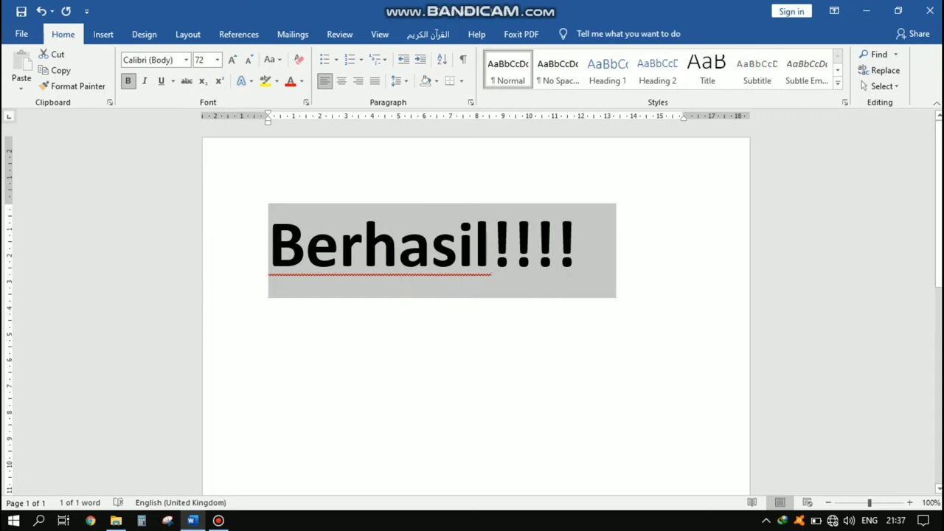
{"action": "left_click", "coordinate": [589, 243]}
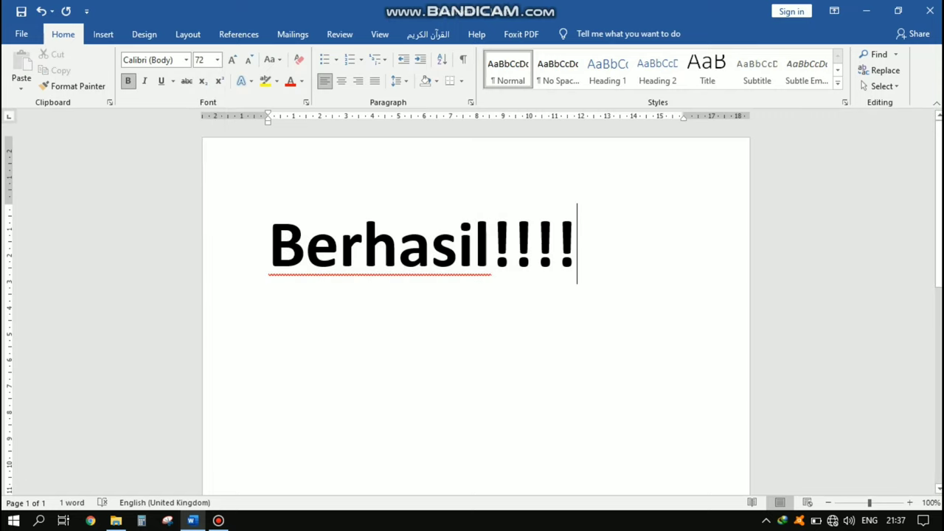